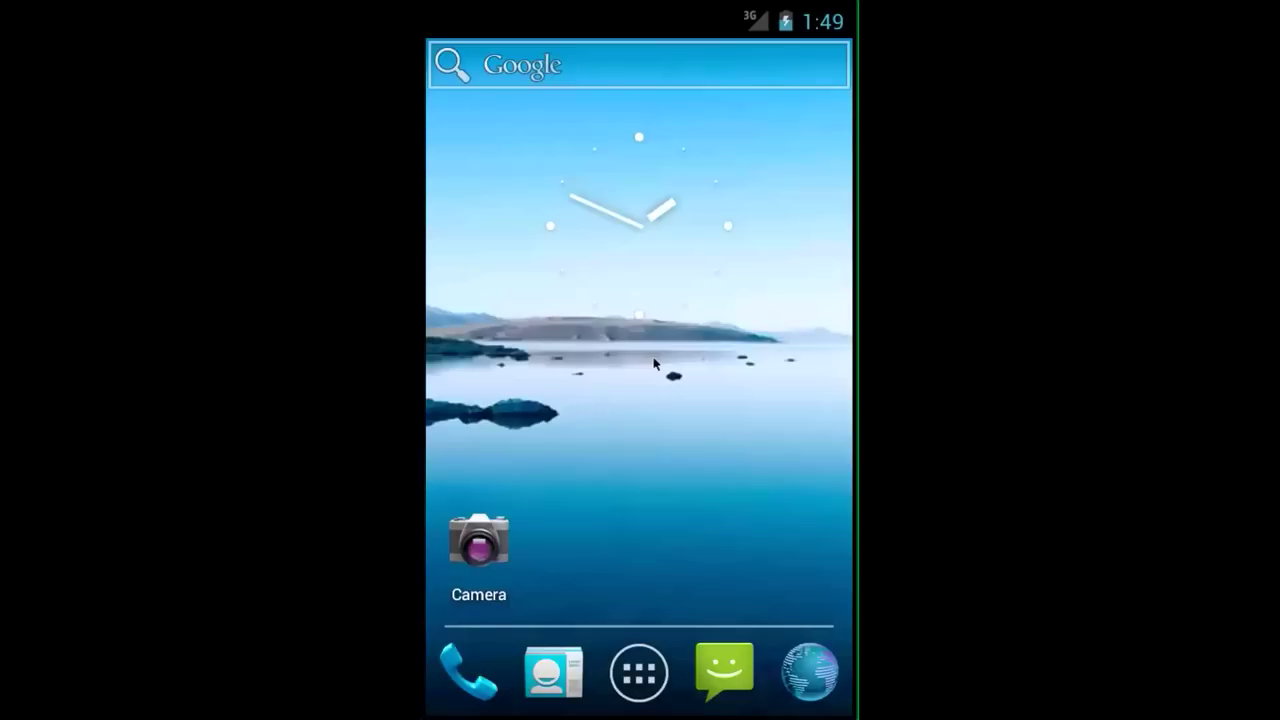
Open the Apps drawer from the home screen dock to see all installed apps
click(627, 660)
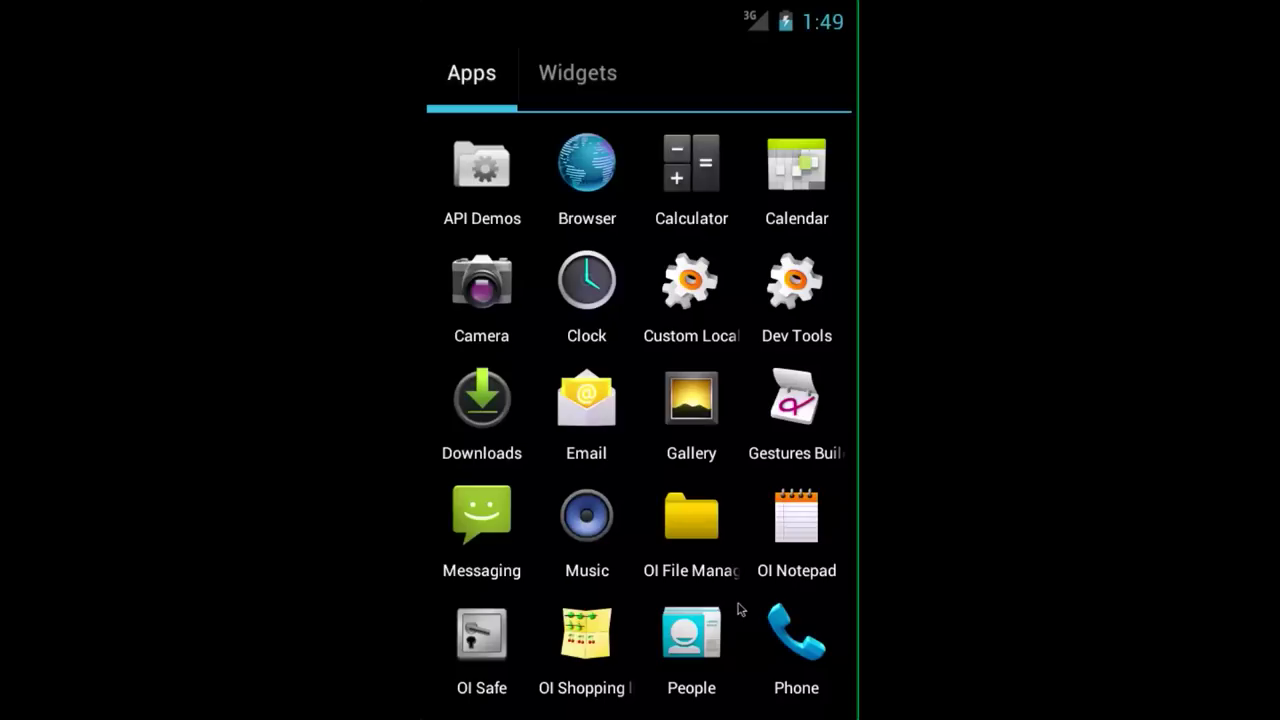
Launch OI Notepad and open its Convert CSV screen from Menu > More
click(801, 533)
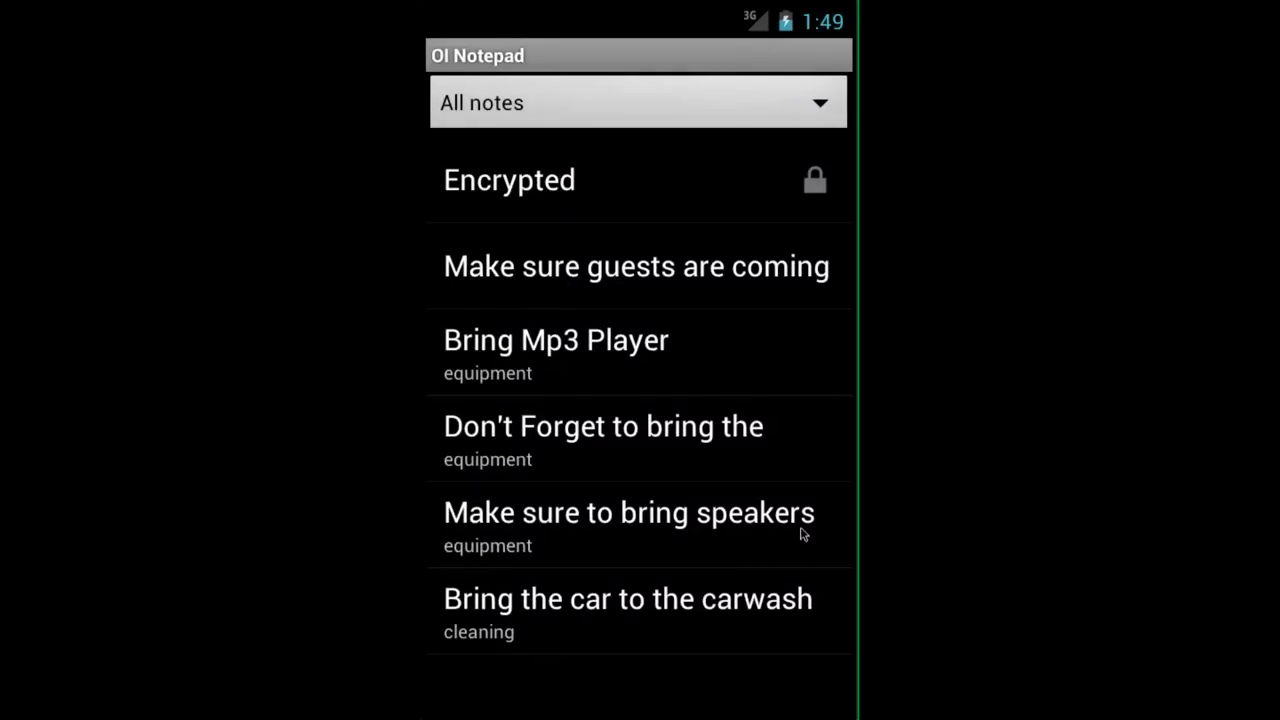
key(Menu)
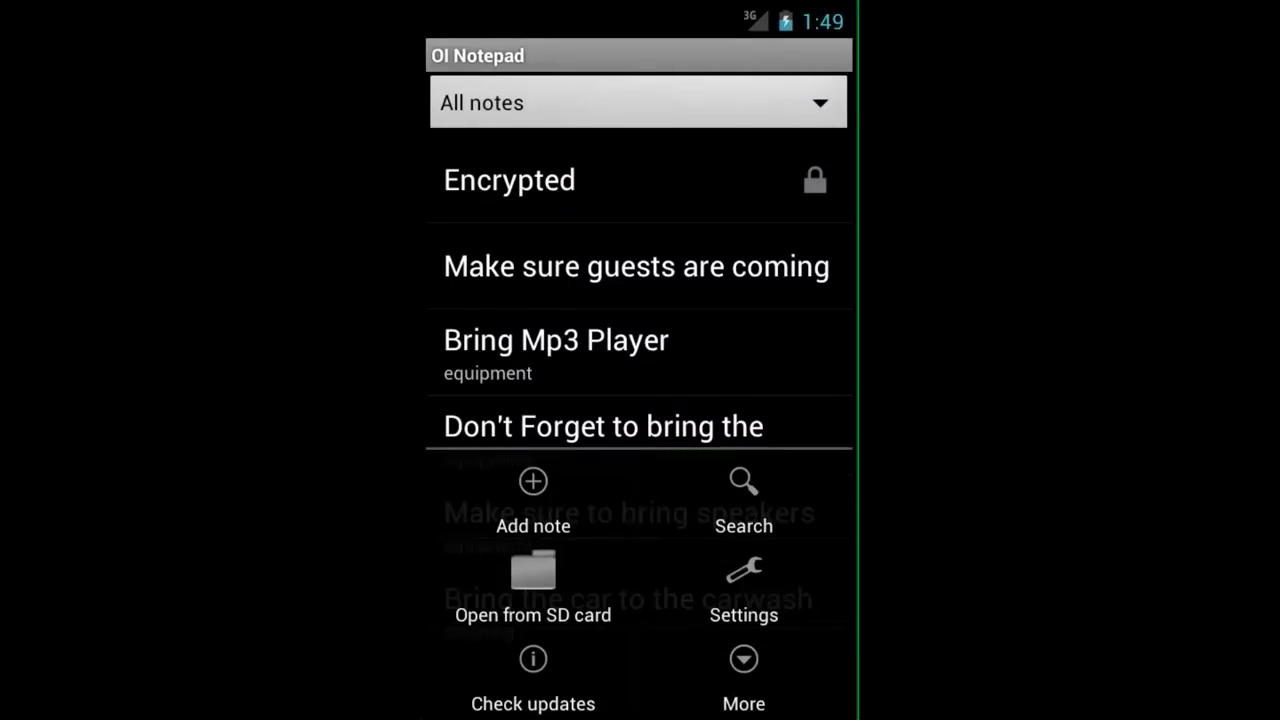
click(752, 672)
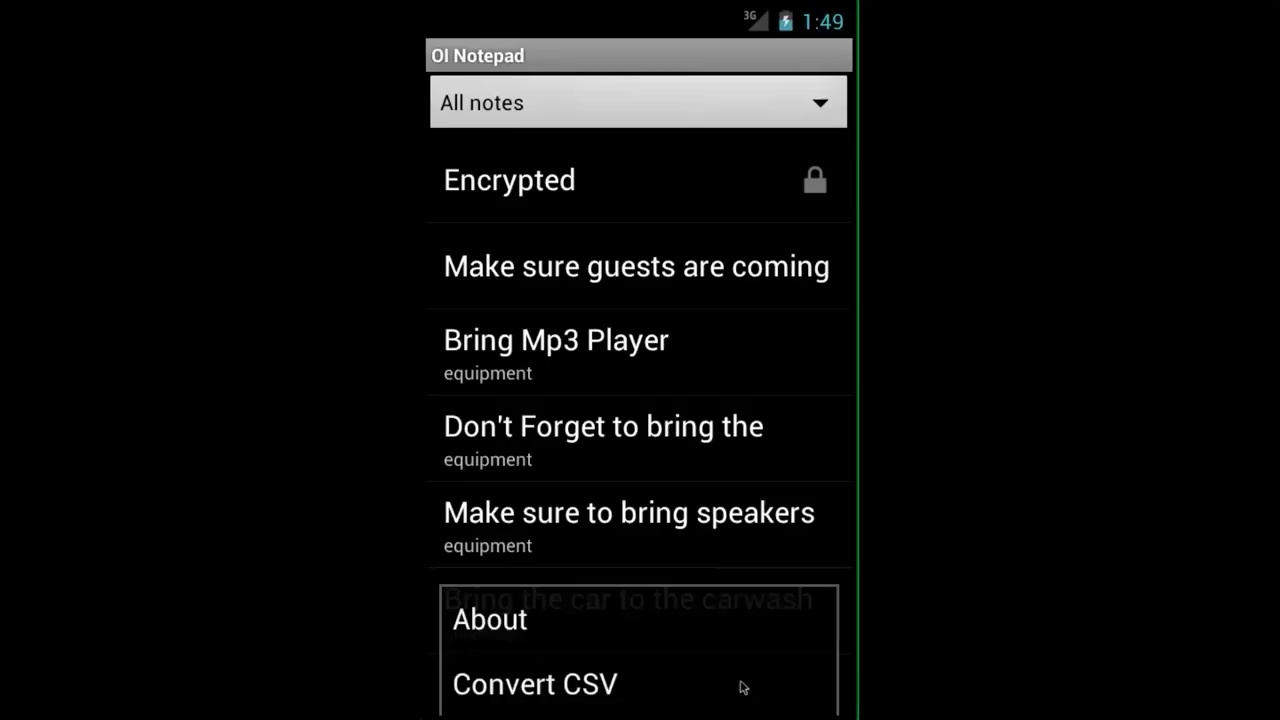
click(562, 684)
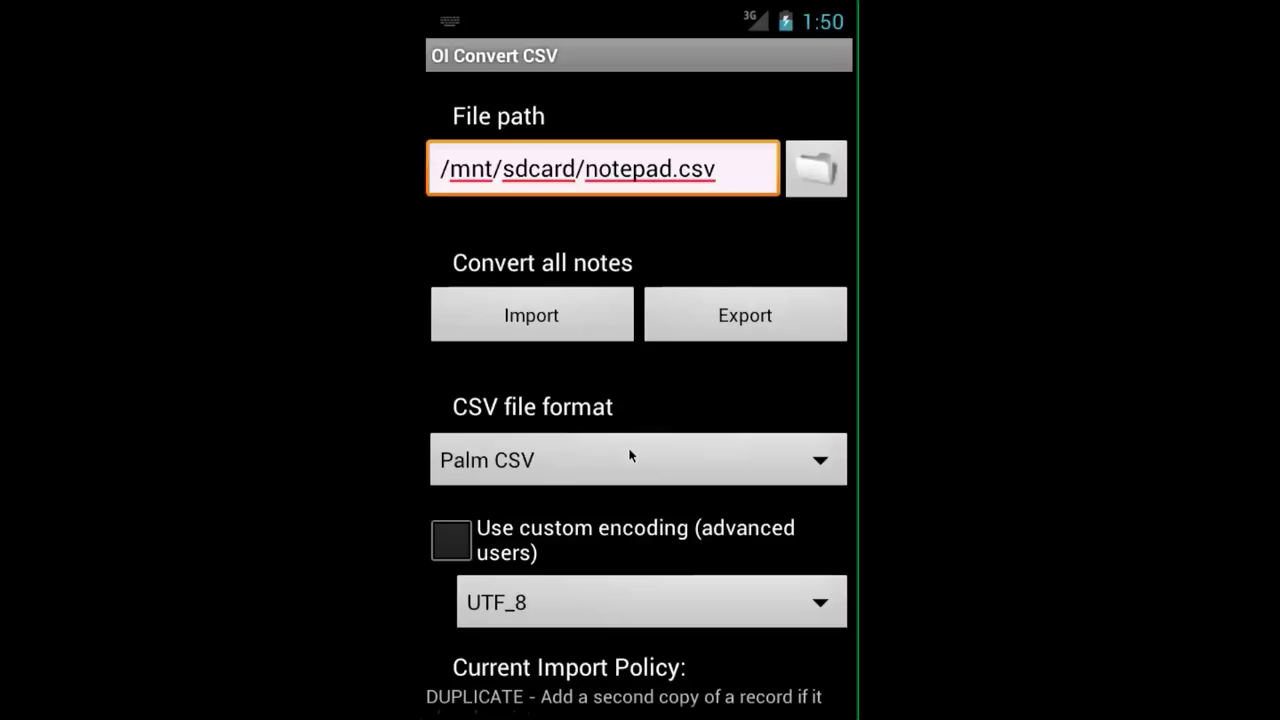
Keep Palm CSV format and UTF_8 encoding, export all notes to /mnt/sdcard/notepad.csv, and confirm
click(676, 462)
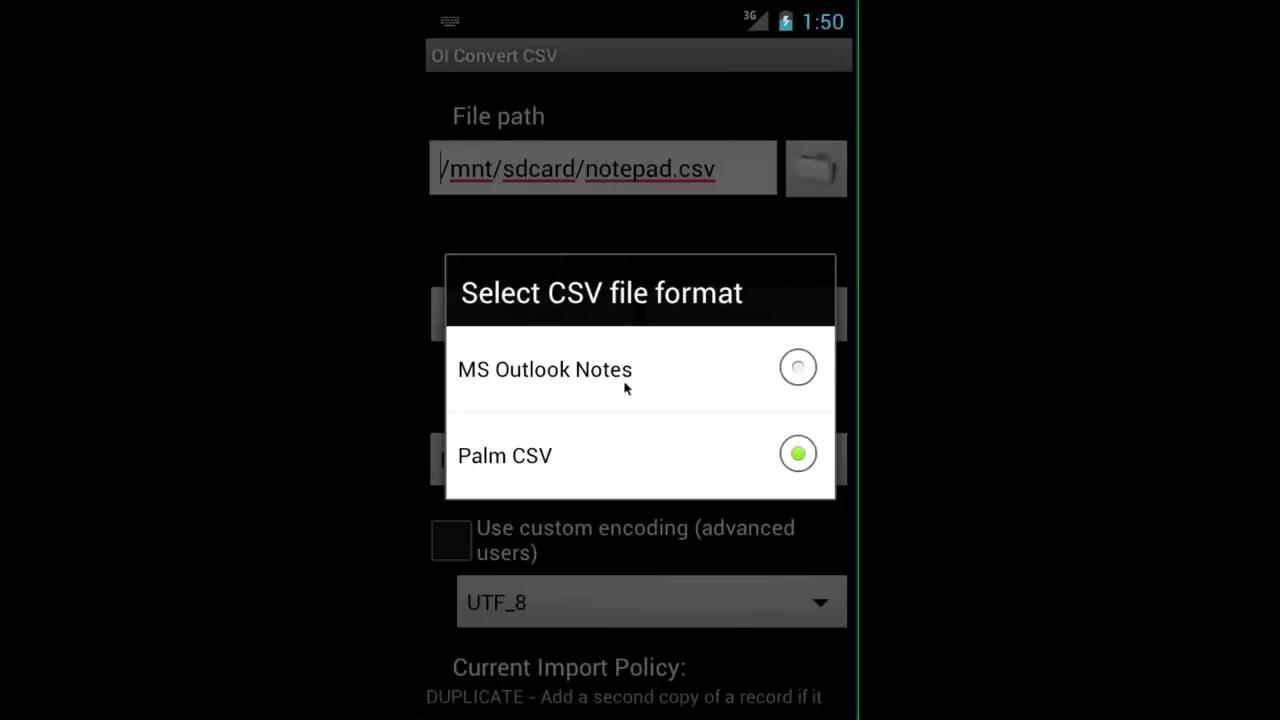
click(619, 468)
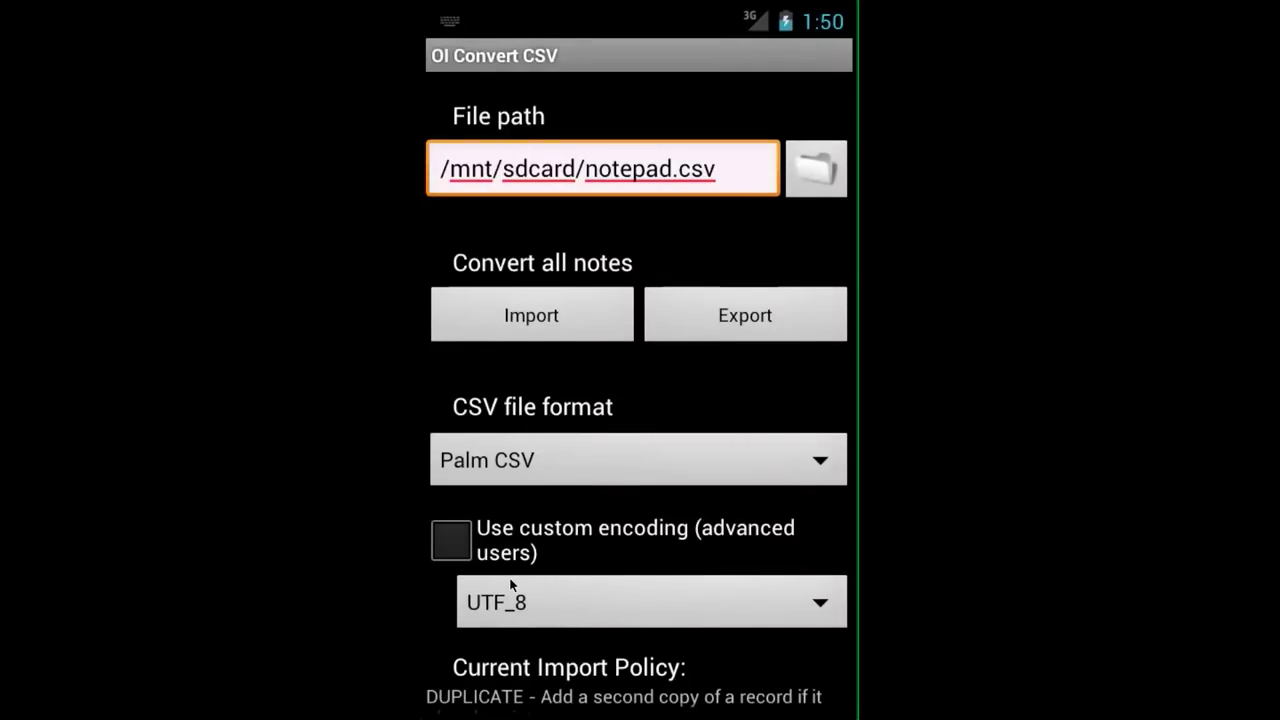
click(631, 602)
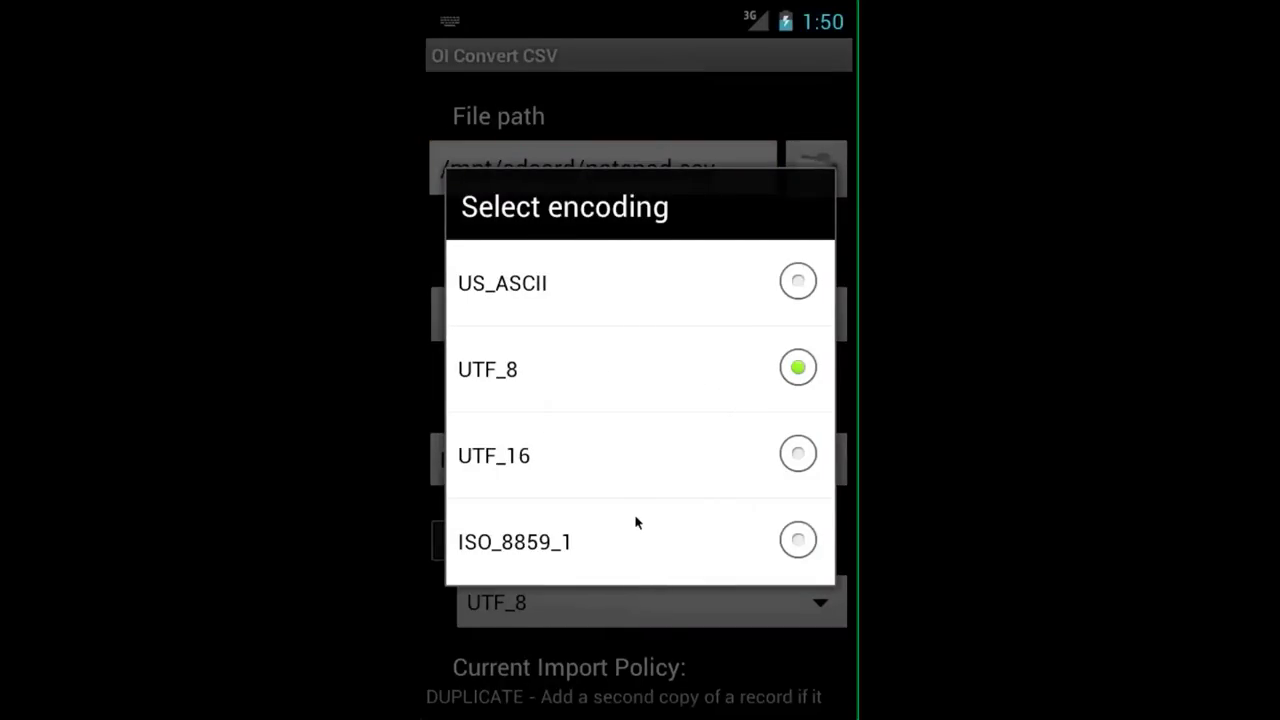
click(676, 660)
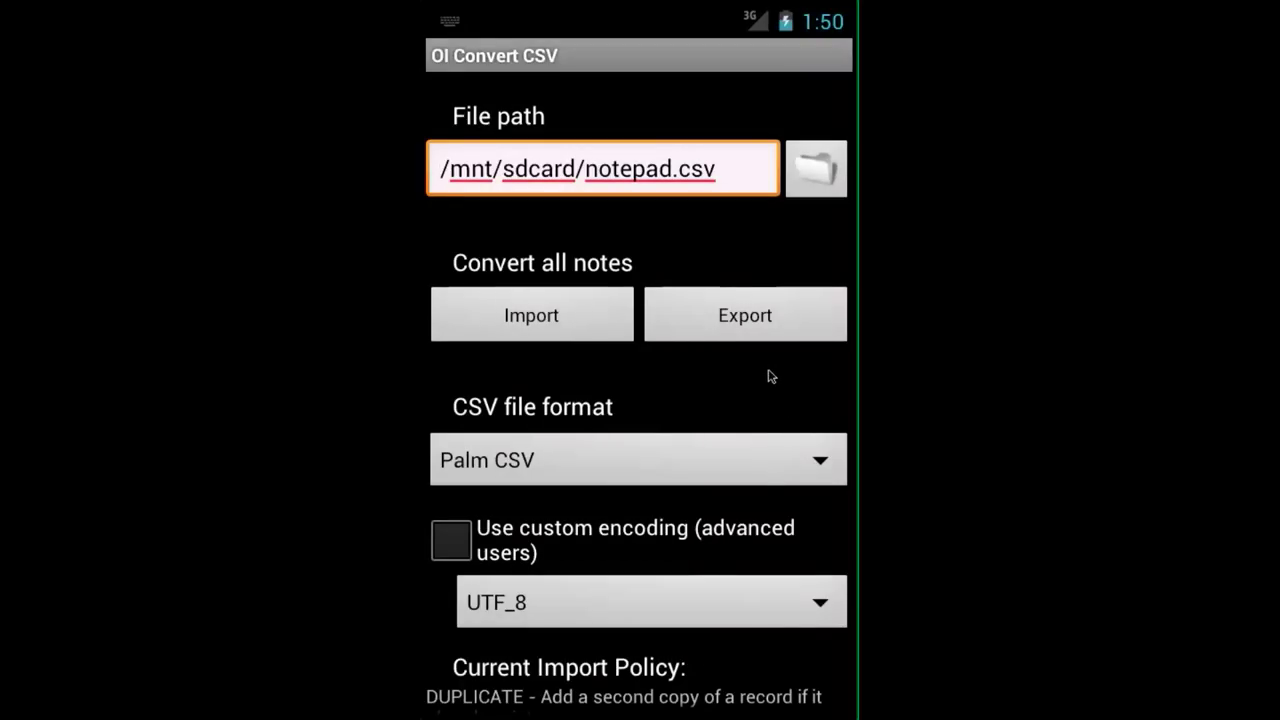
click(740, 318)
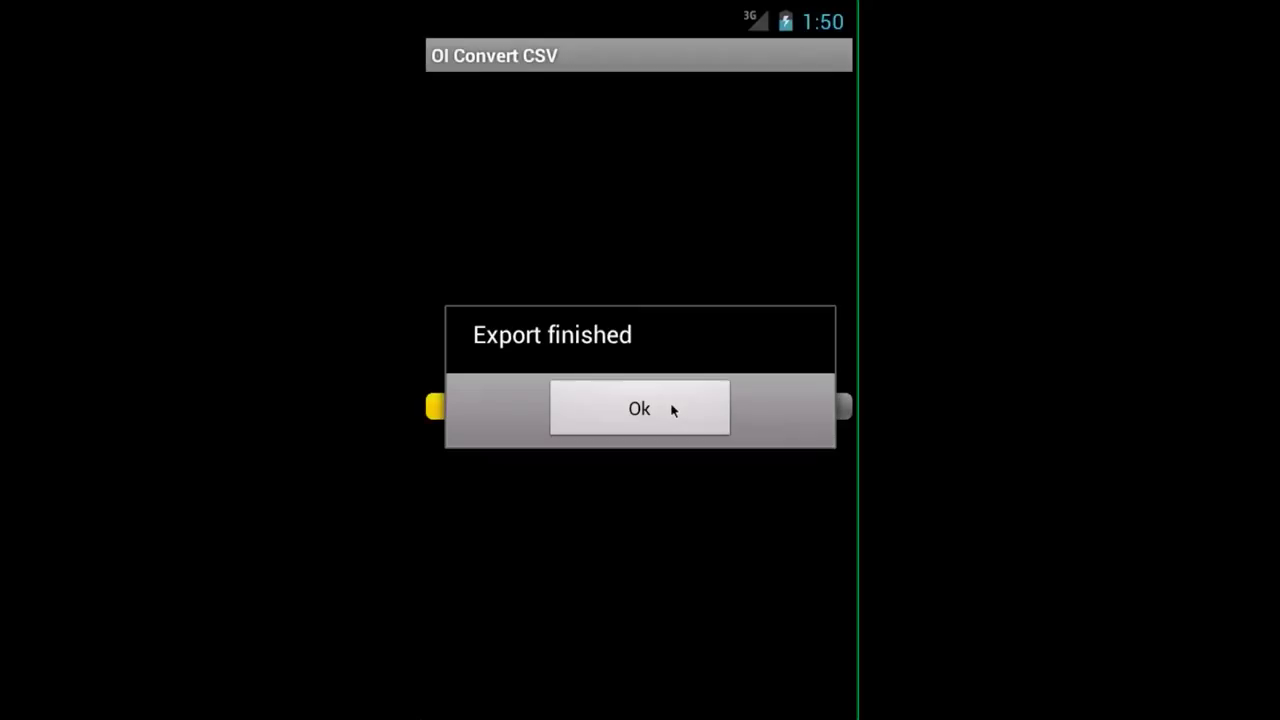
click(673, 410)
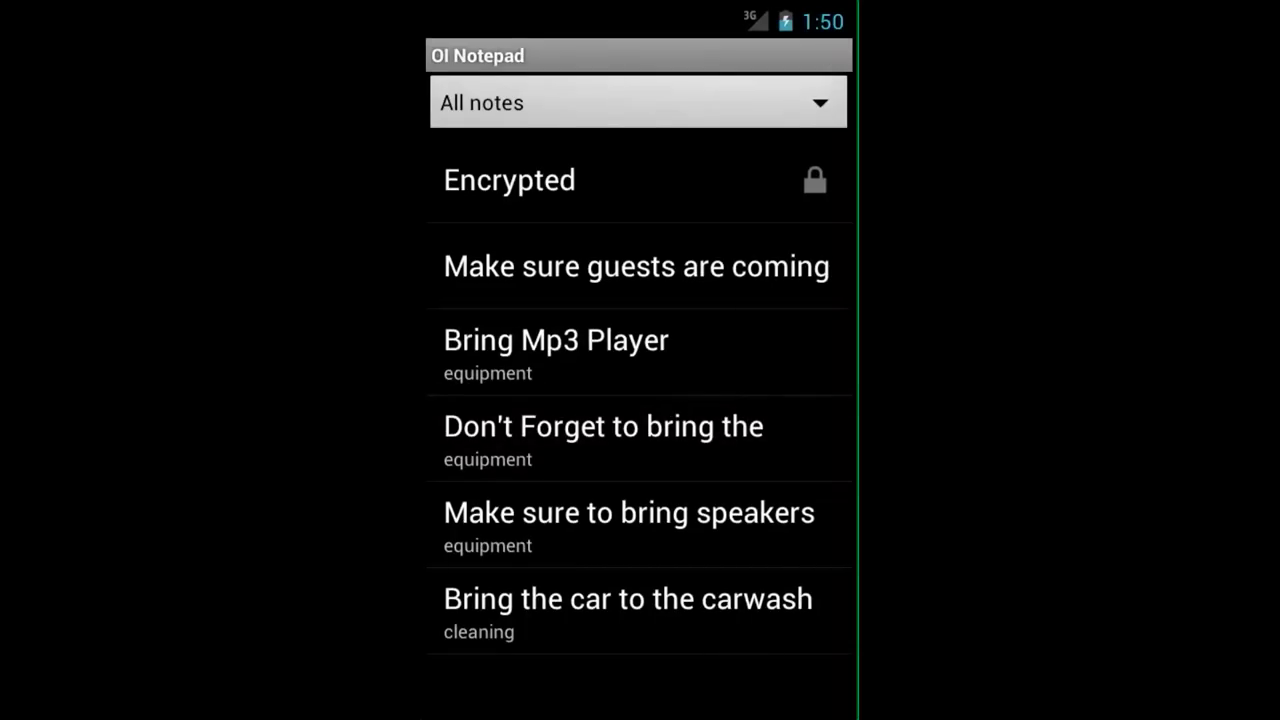
Return home and launch OI File Manager from the Apps drawer
key(Home)
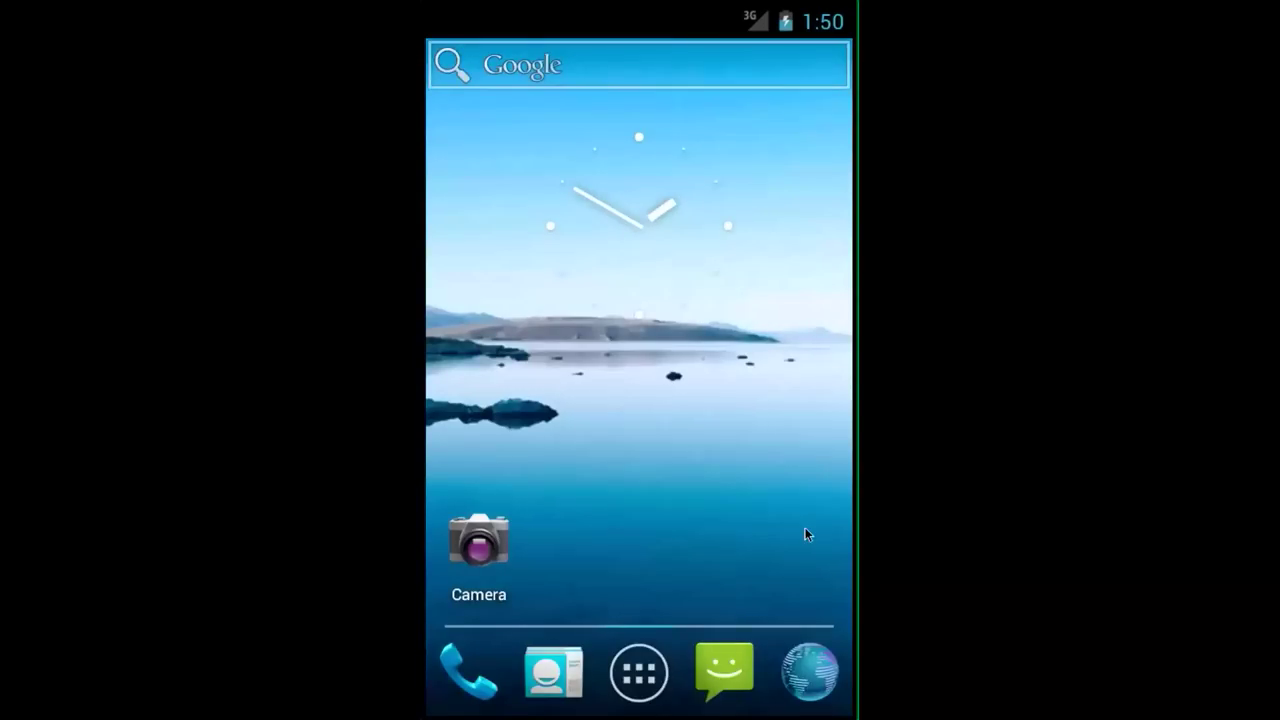
click(638, 672)
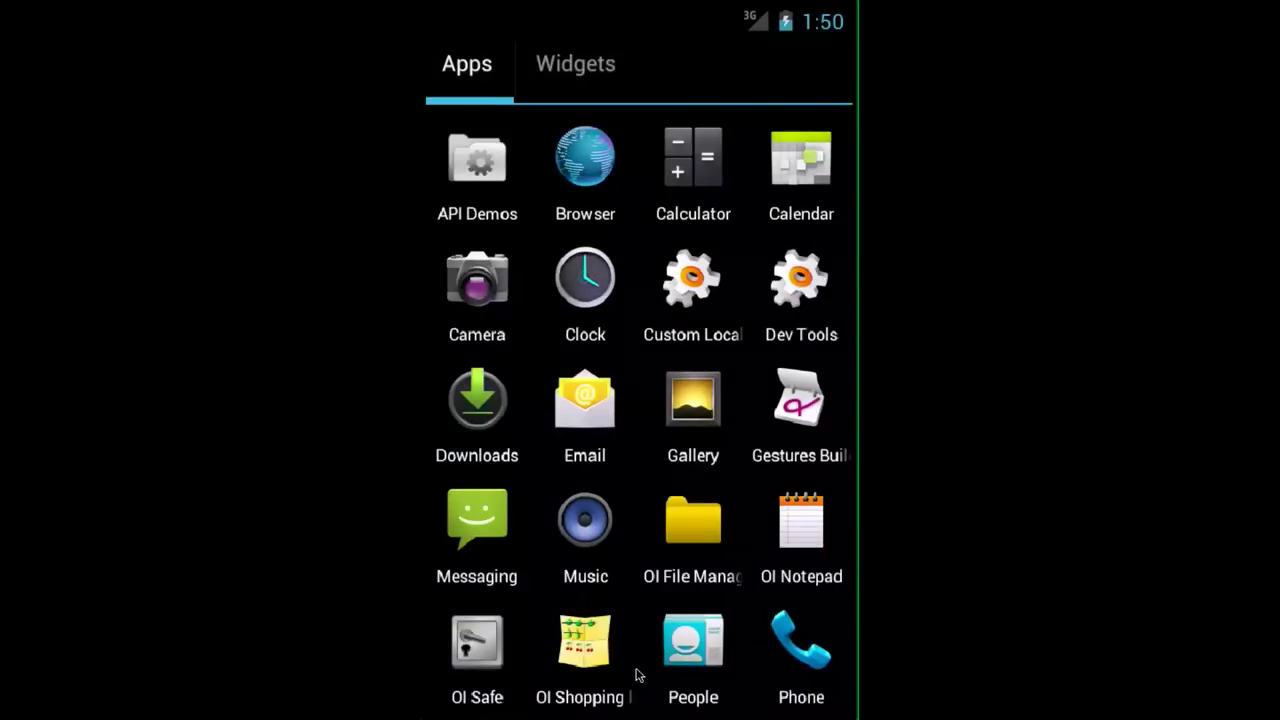
click(702, 518)
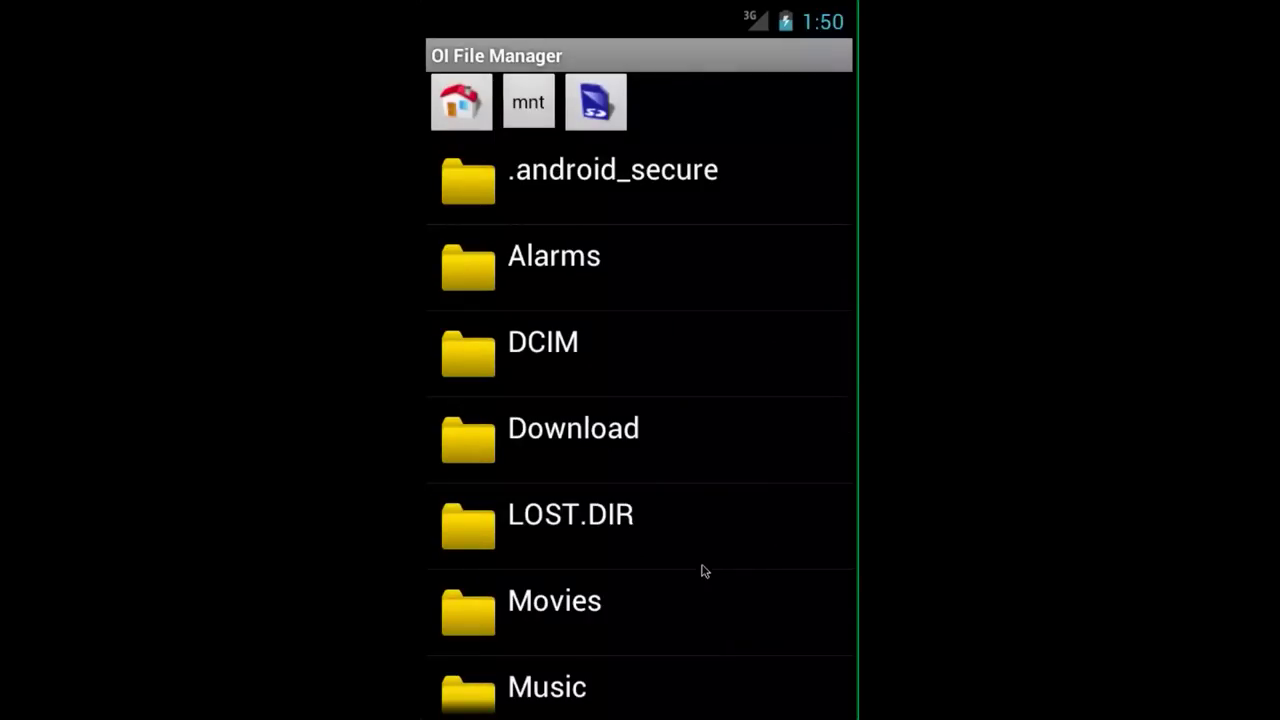
drag(704, 571, 686, 249)
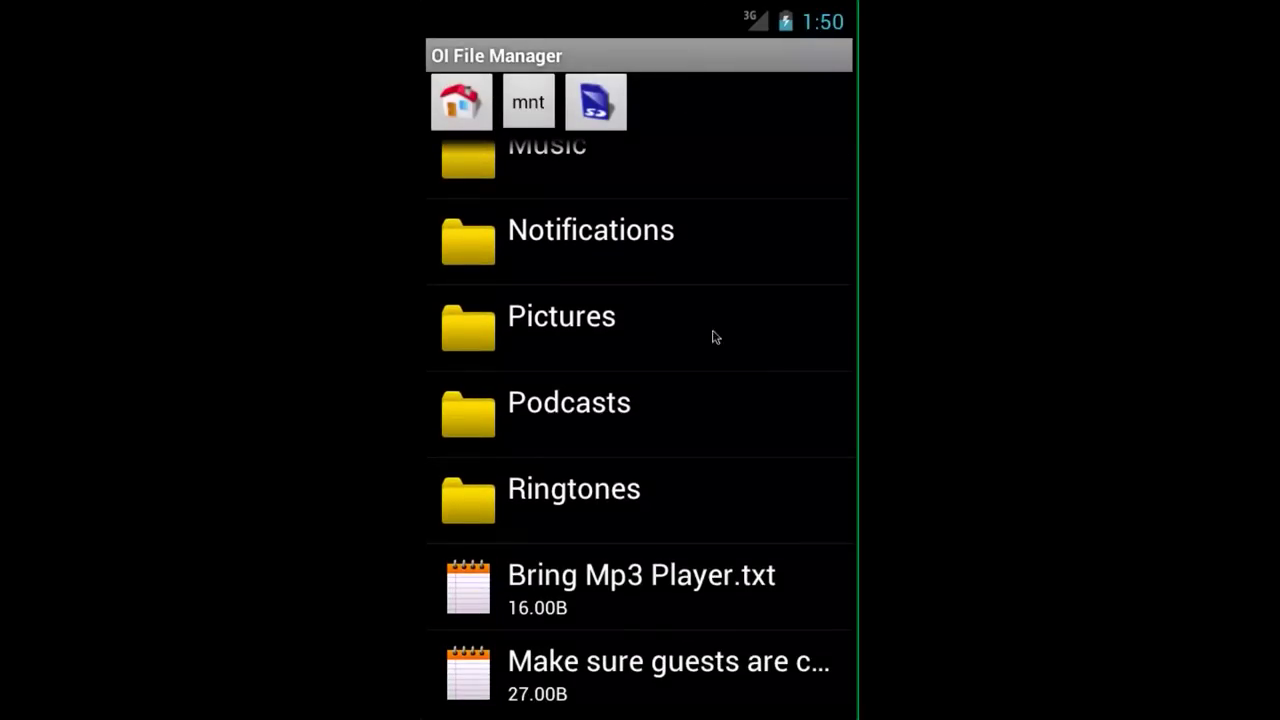
Browse to /mnt/sdcard and scroll down to find notepad.csv (525B)
click(594, 110)
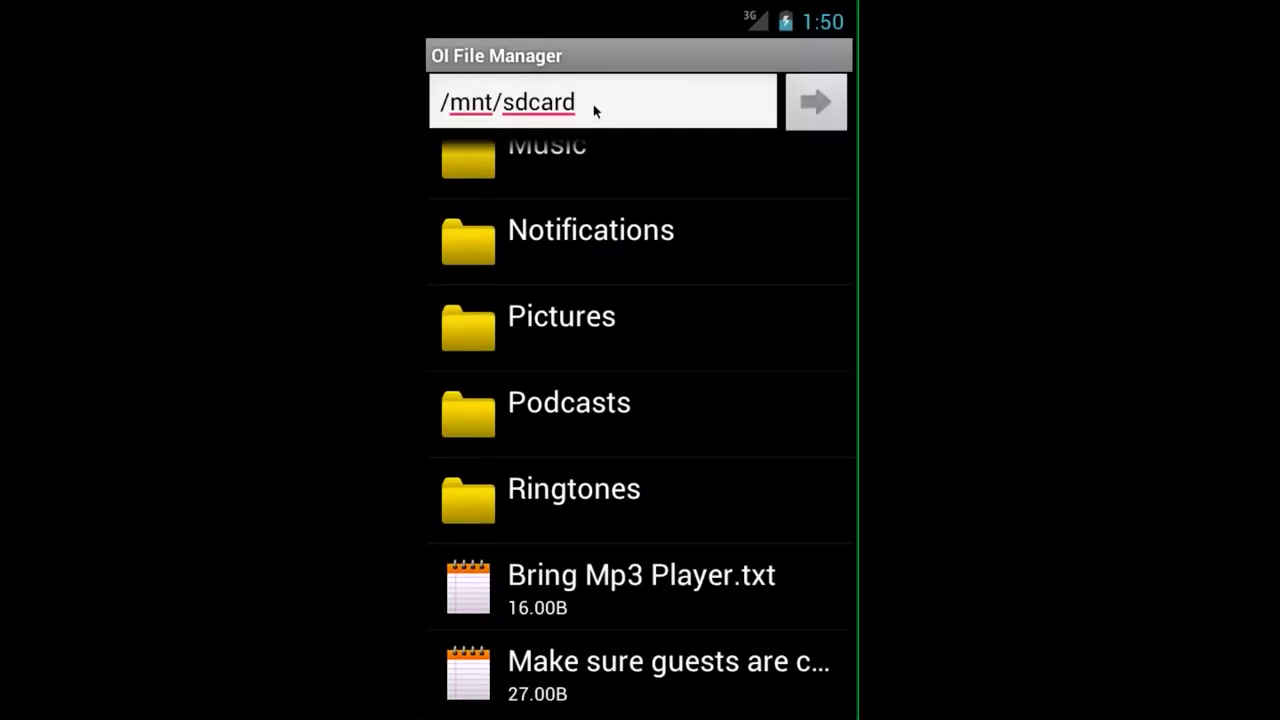
click(825, 111)
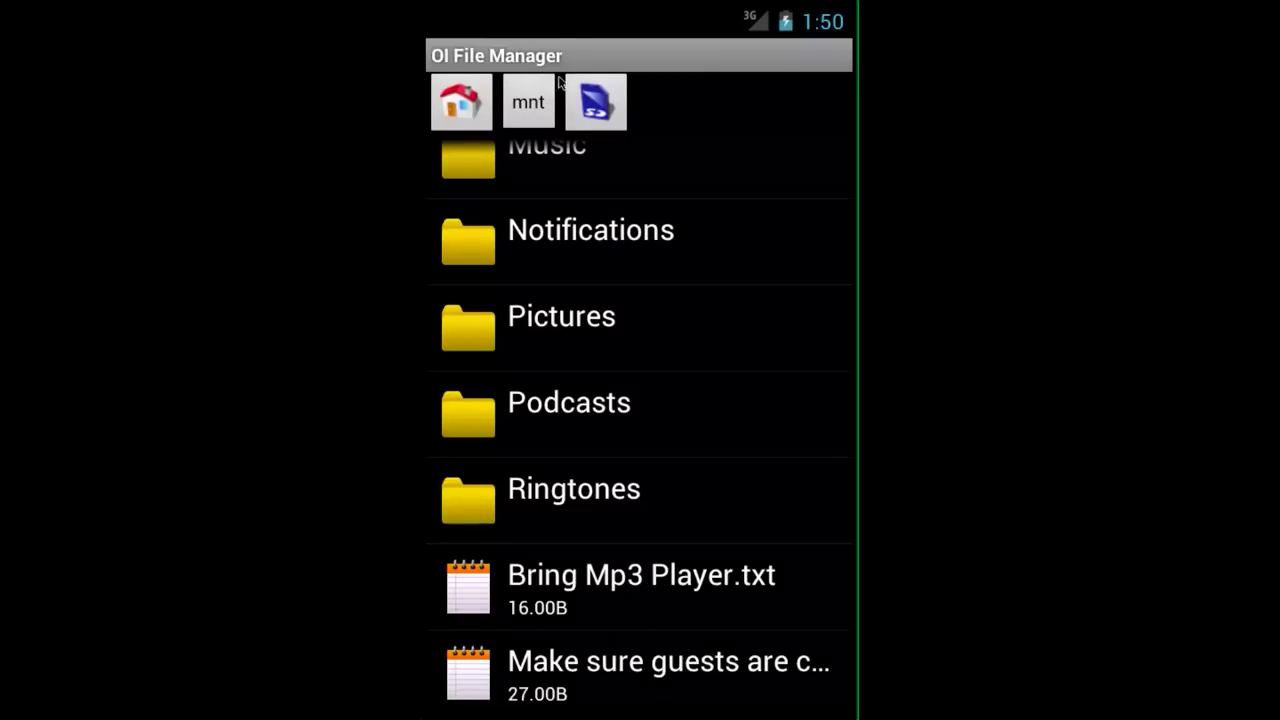
click(528, 102)
click(534, 186)
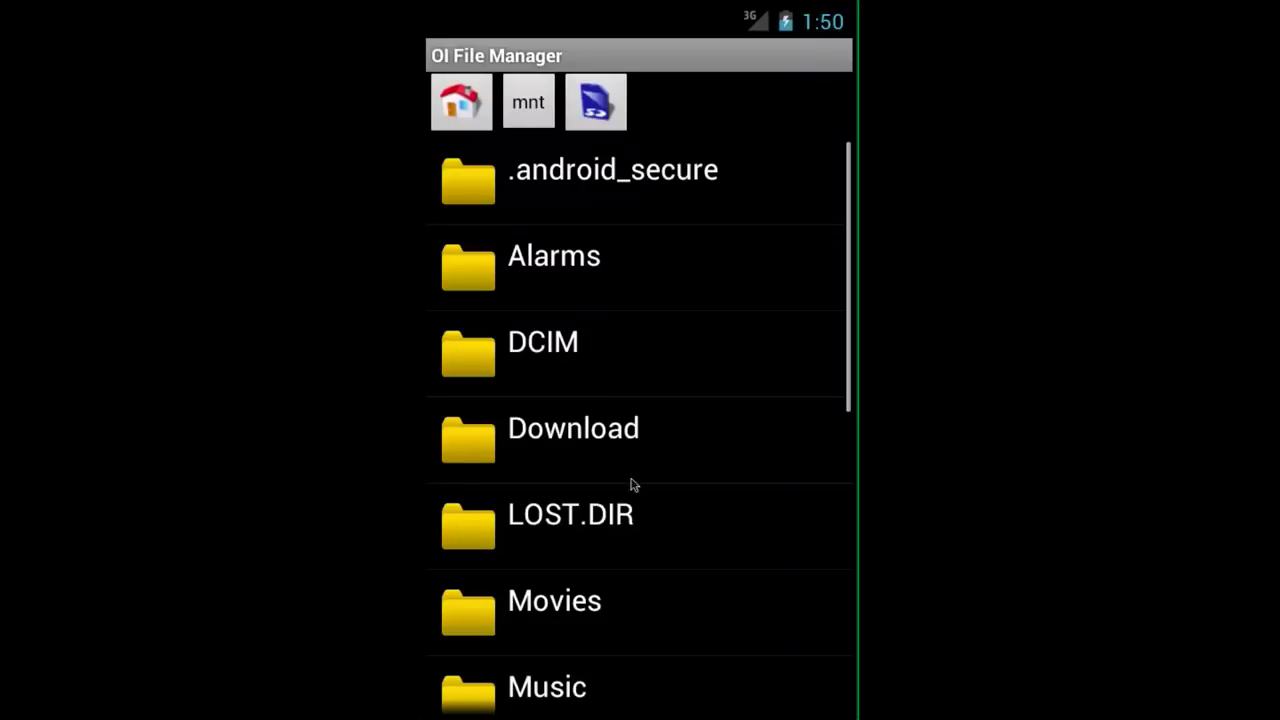
drag(654, 440, 611, 20)
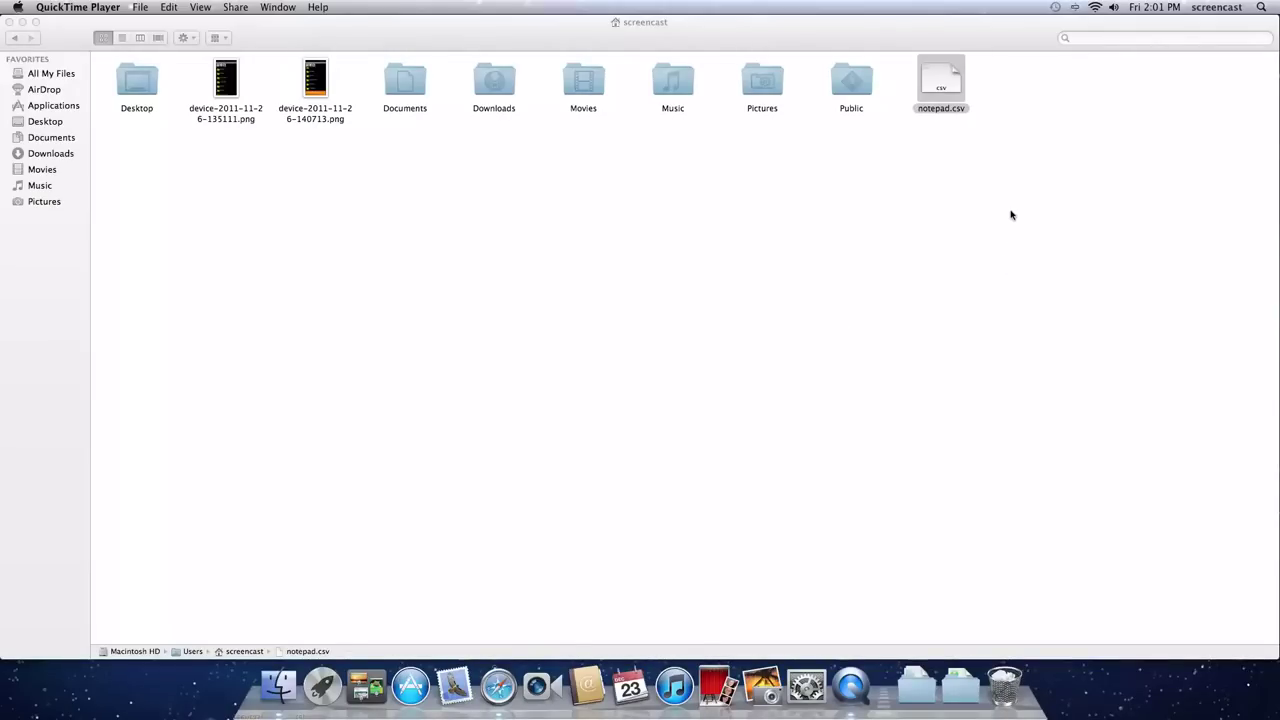
Bring the Finder home-folder window forward and select notepad.csv
click(1007, 170)
click(999, 134)
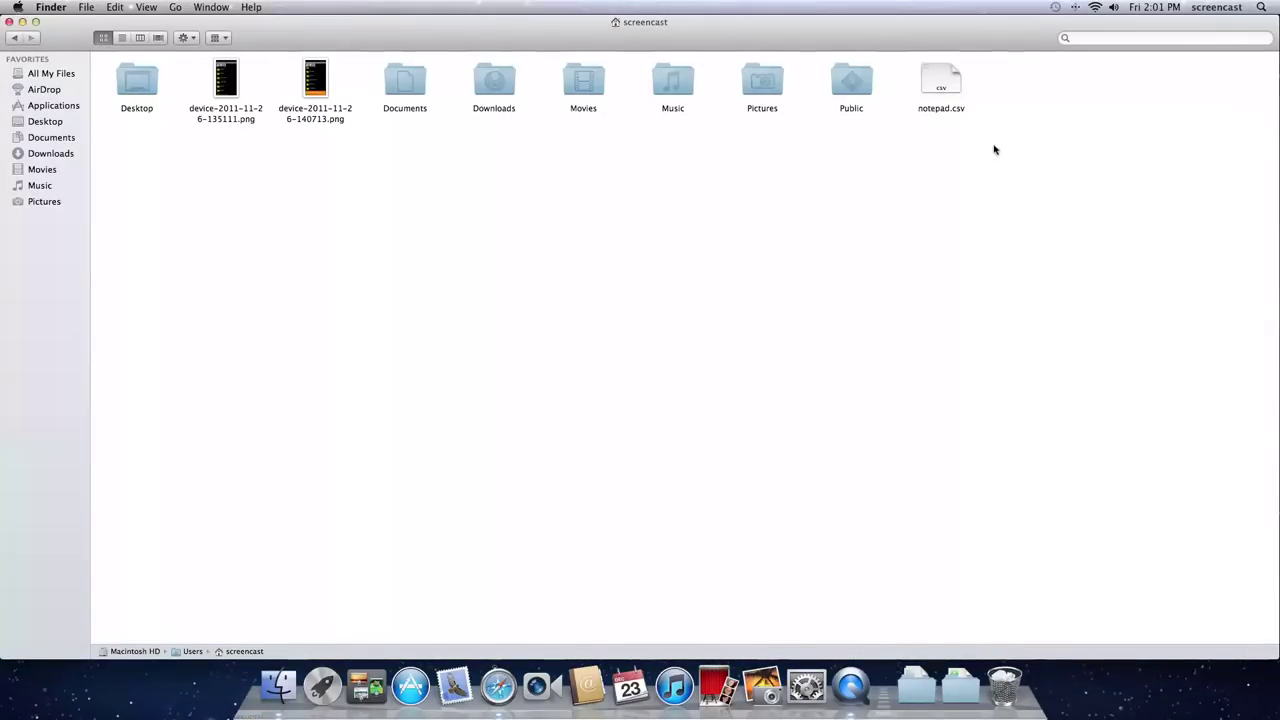
drag(996, 150, 887, 55)
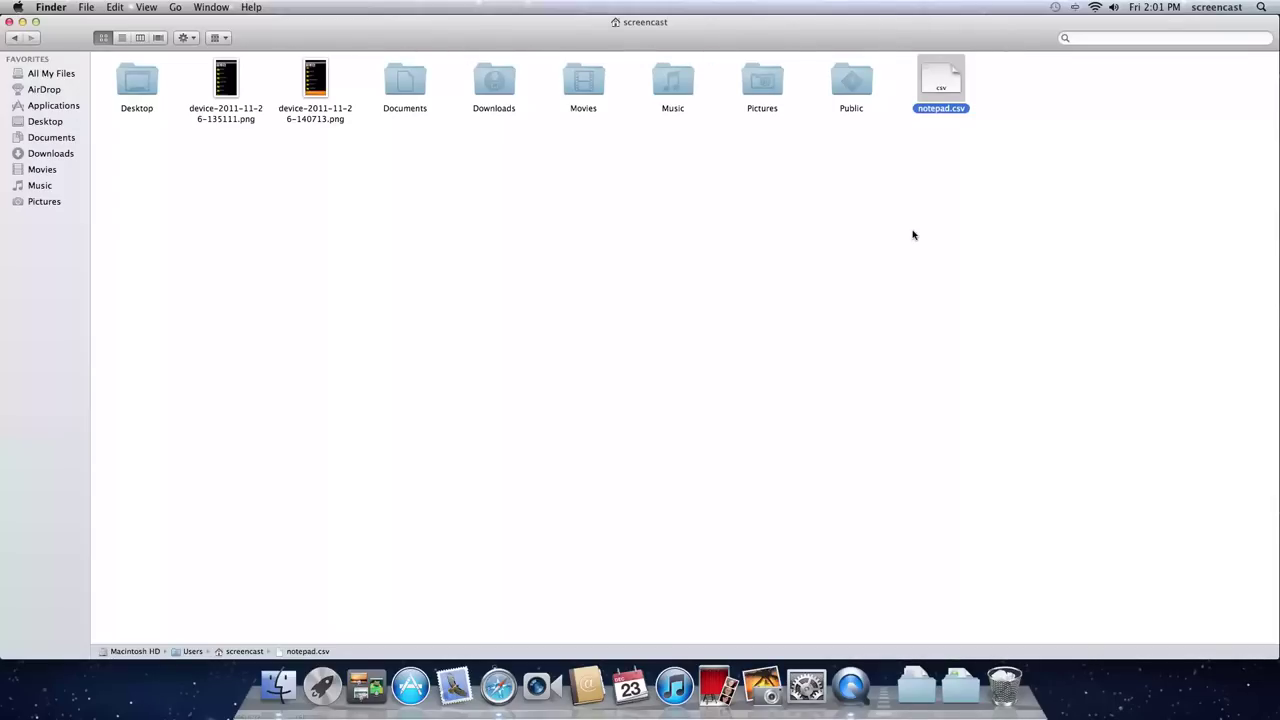
Open notepad.csv in Excel and select row 1 to inspect the first row of note data
double_click(940, 88)
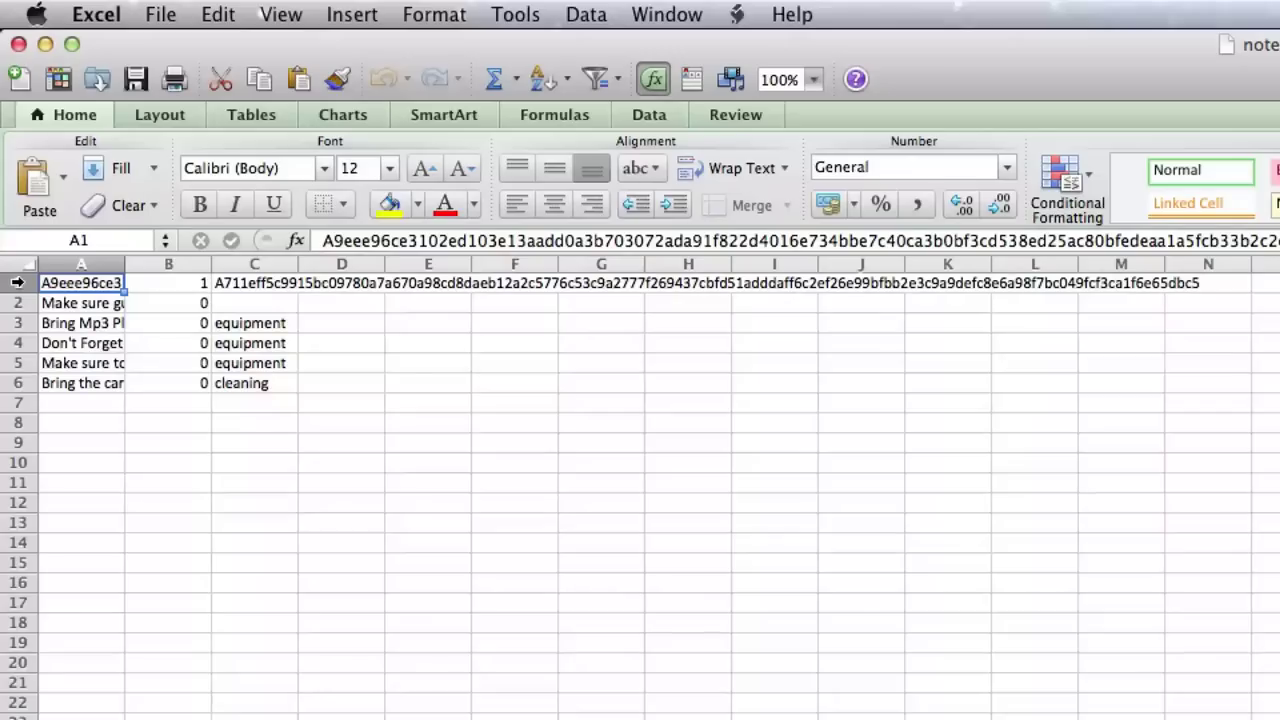
click(18, 282)
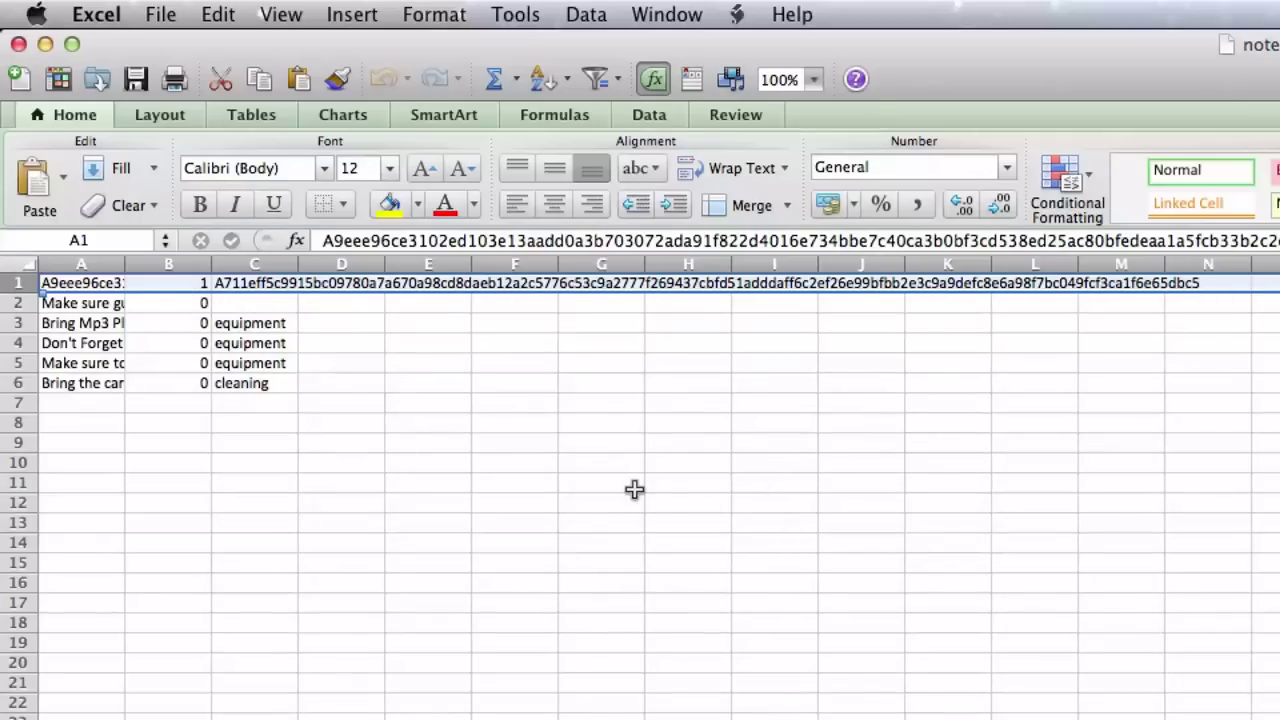
click(175, 262)
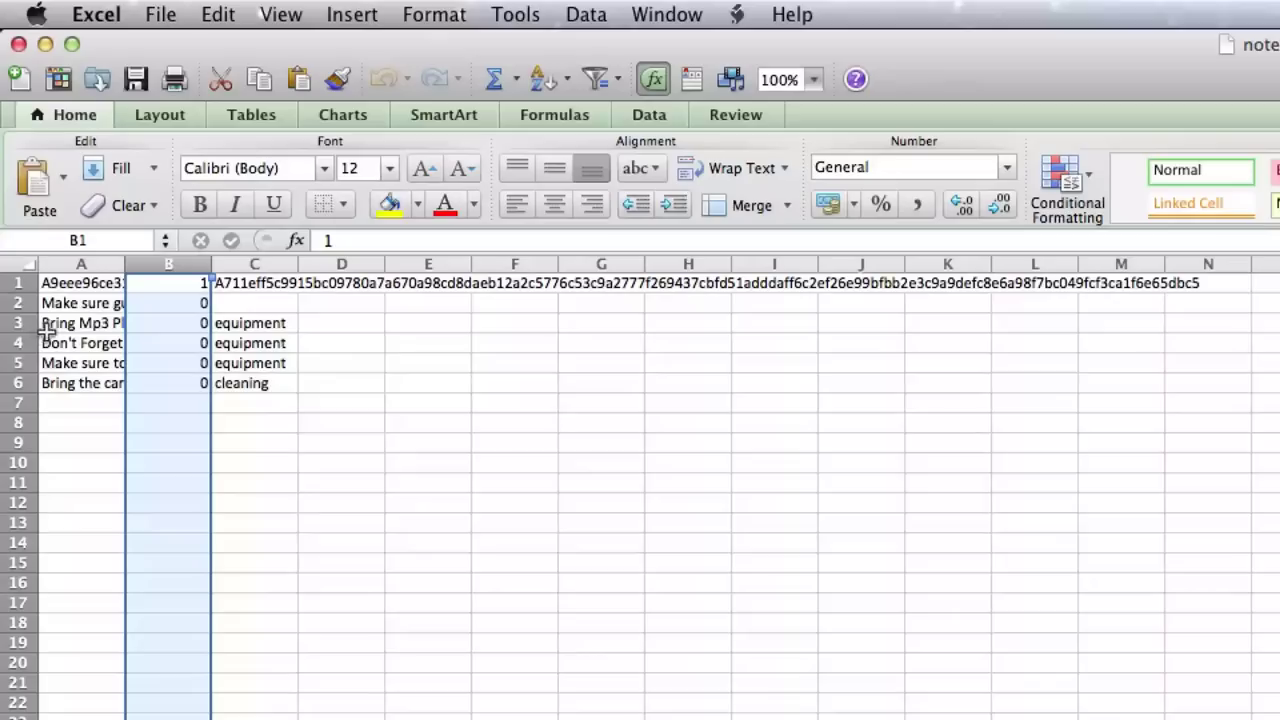
click(65, 303)
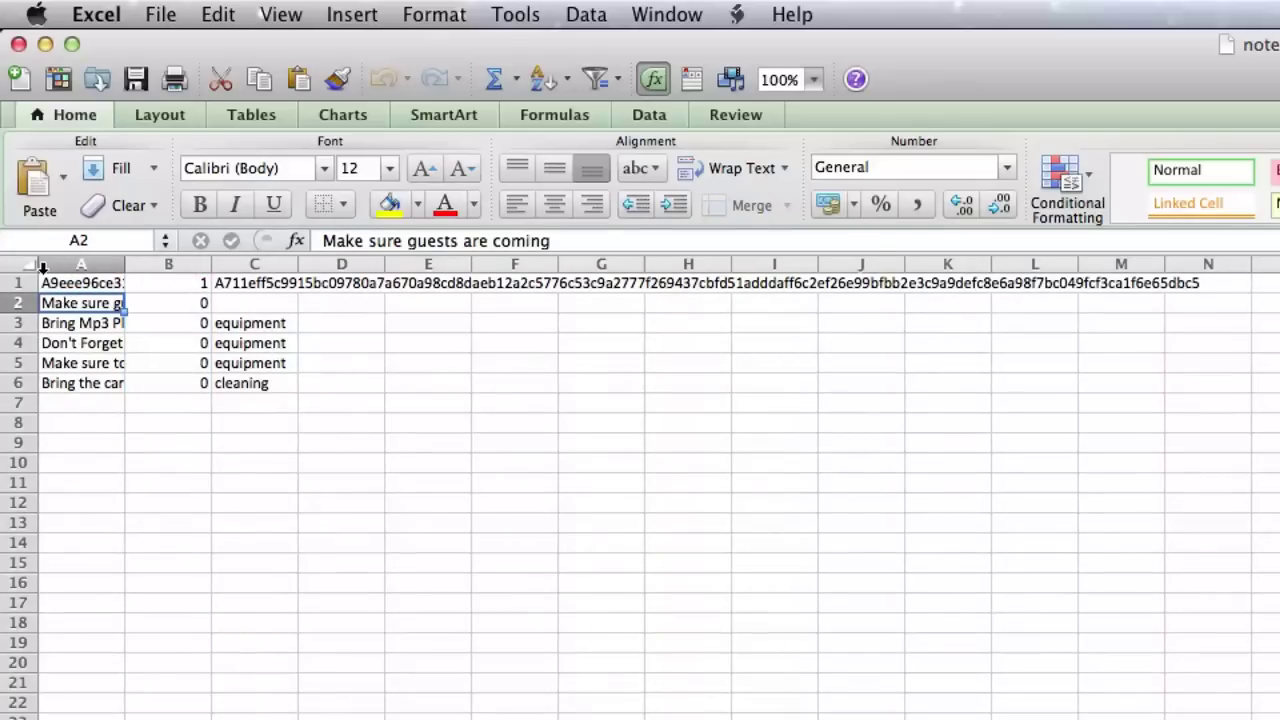
click(65, 262)
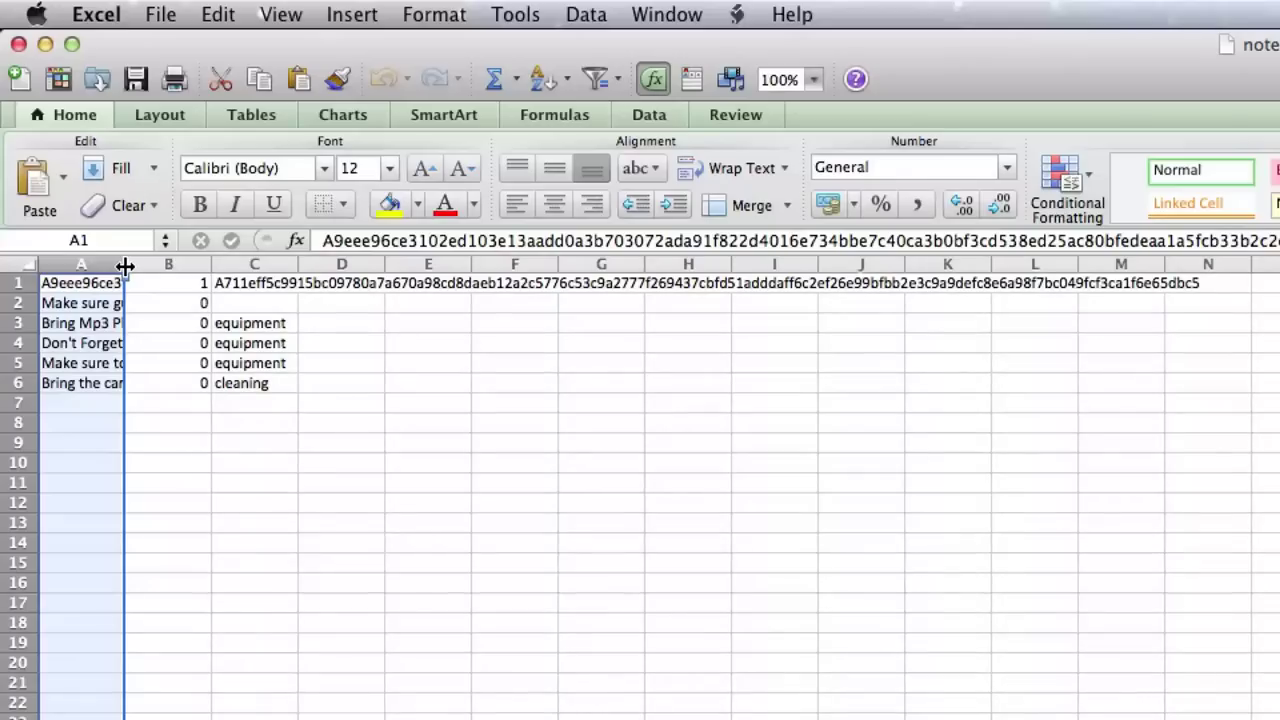
click(260, 263)
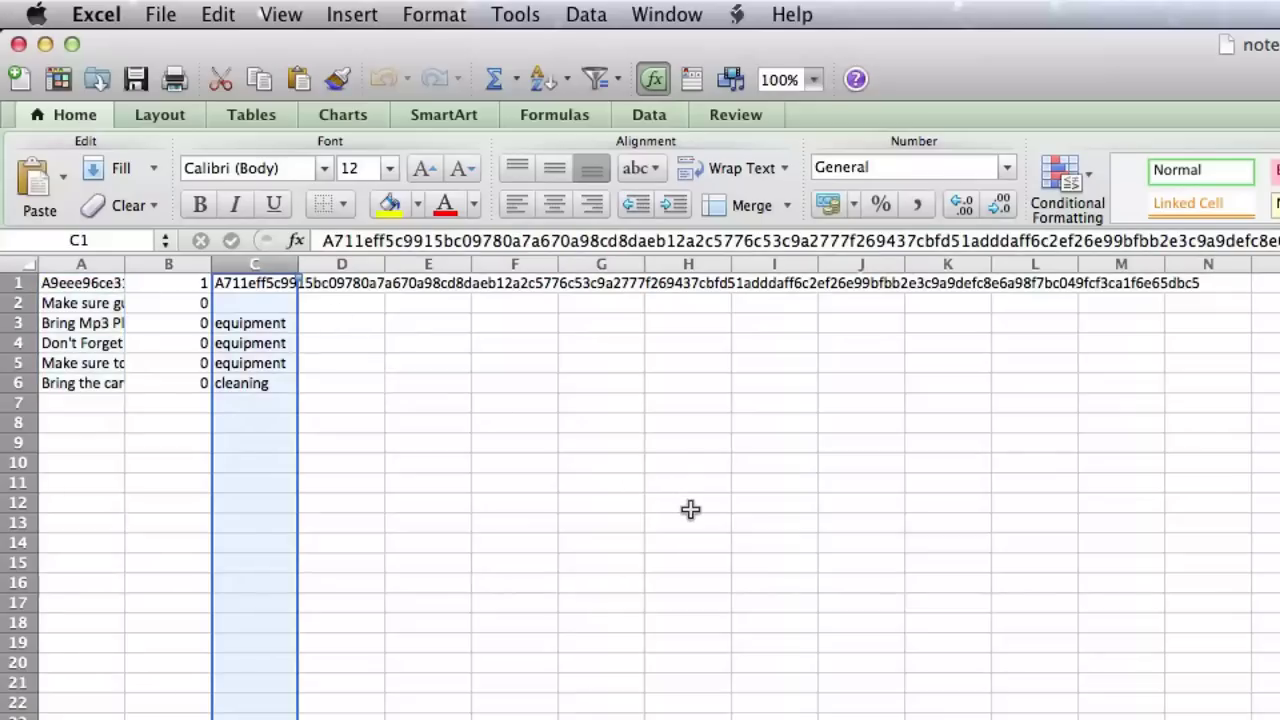